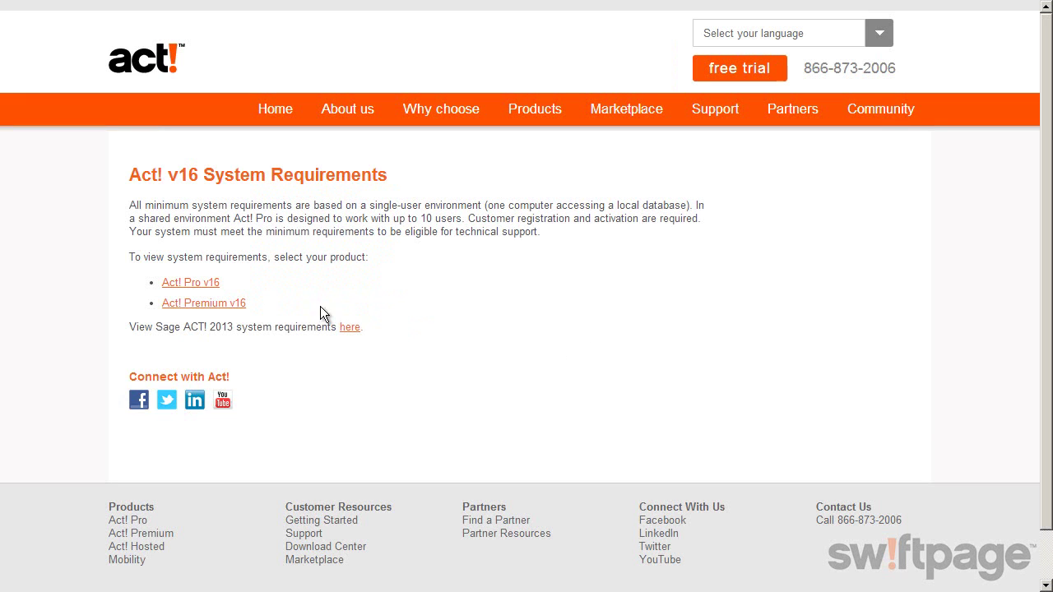
Step: View the Act! Premium v16 system requirements and start the download of the Act! Premium Windows client
click(227, 301)
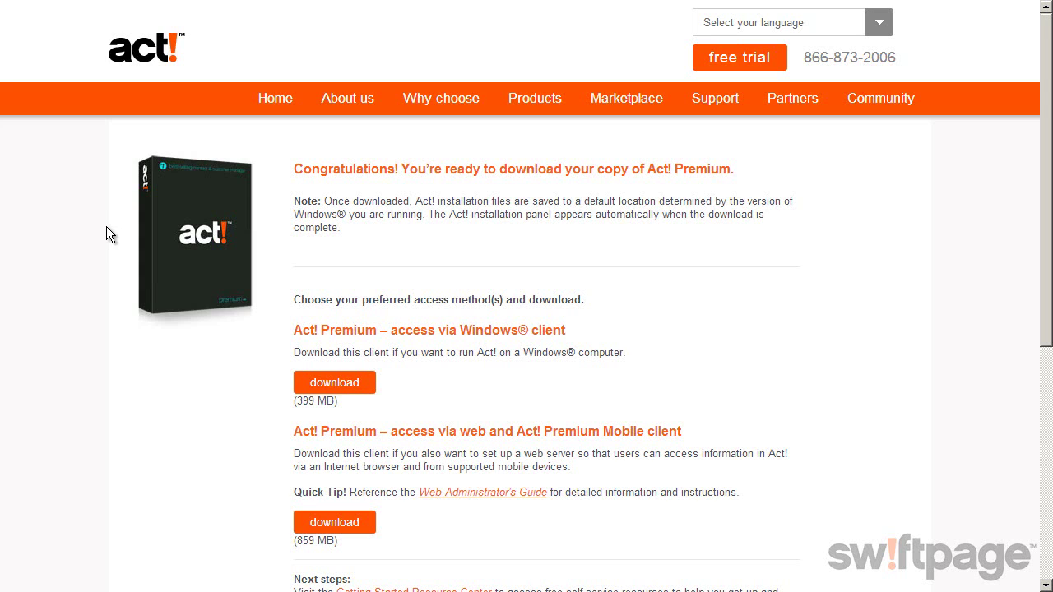
click(333, 384)
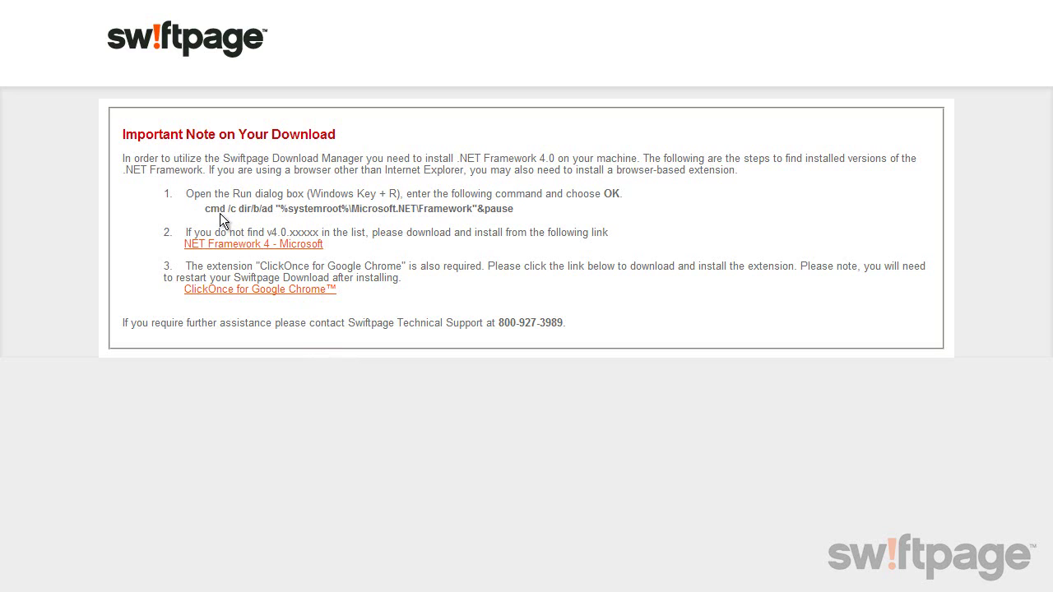
Step: List the installed .NET Framework versions by running the page's command, cmd /c dir/b/ad "%systemroot%\Microsoft.NET\Framework"&pause
drag(206, 208, 515, 209)
right_click(501, 213)
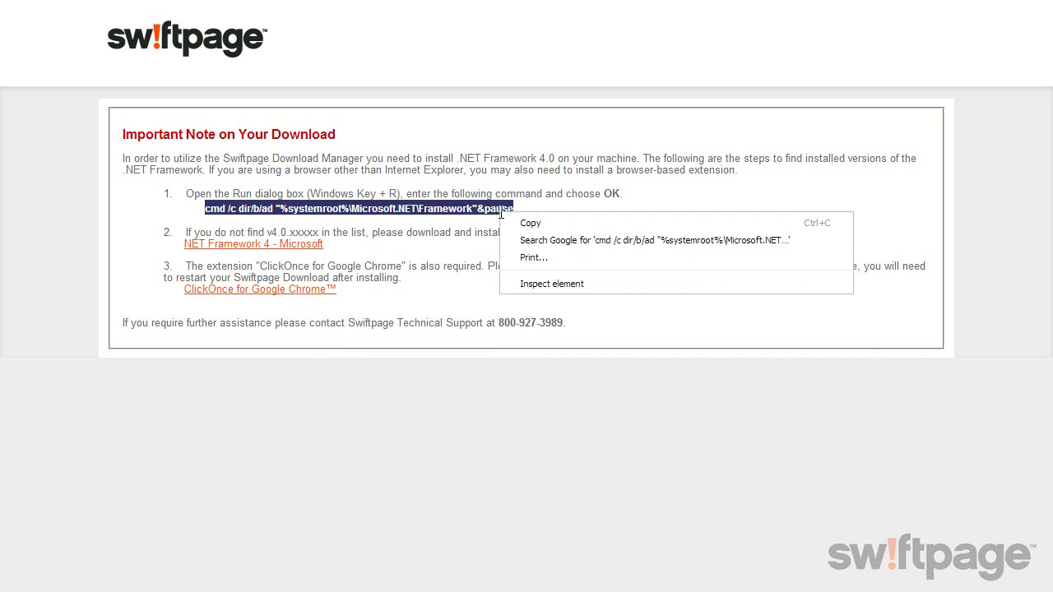
click(532, 223)
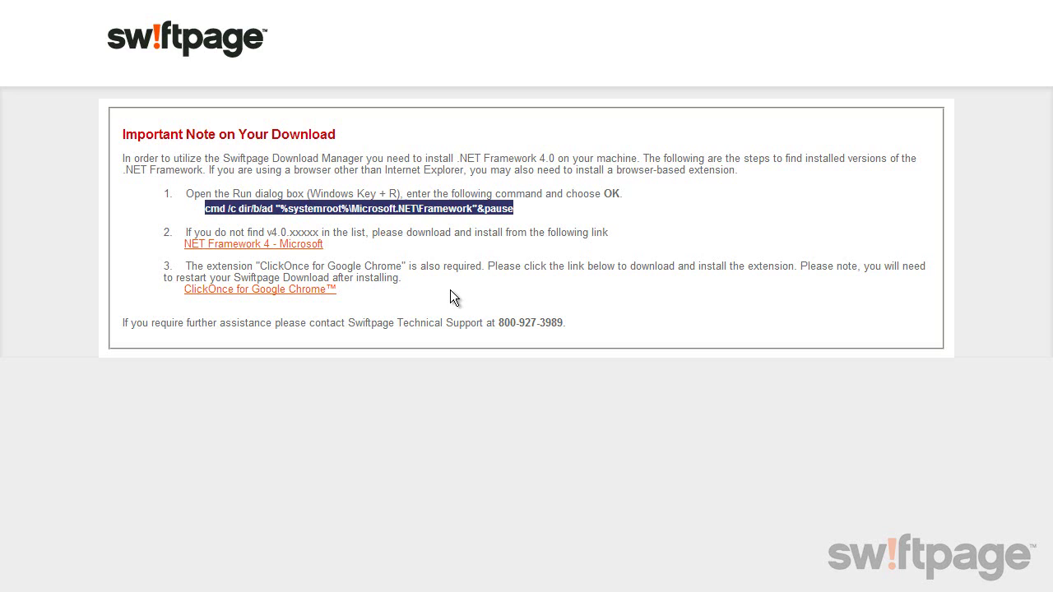
key(super+r)
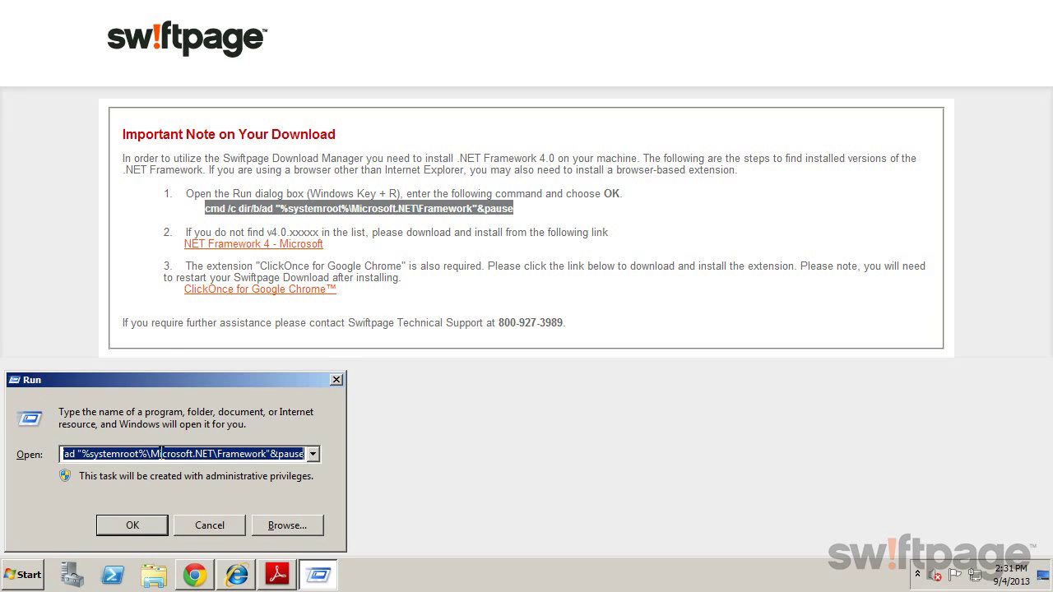
right_click(161, 453)
click(187, 322)
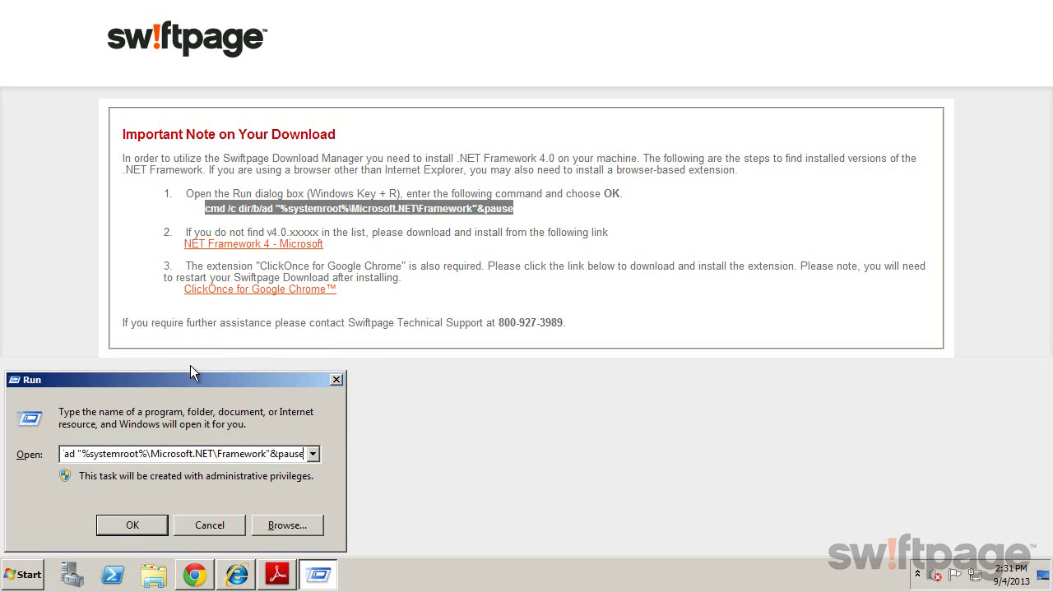
click(132, 525)
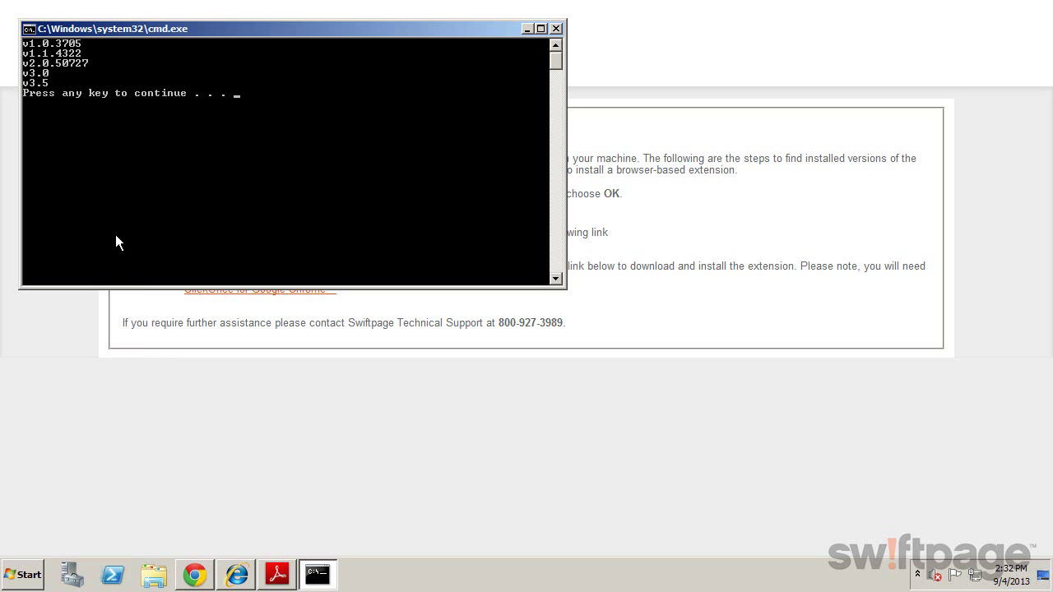
click(553, 31)
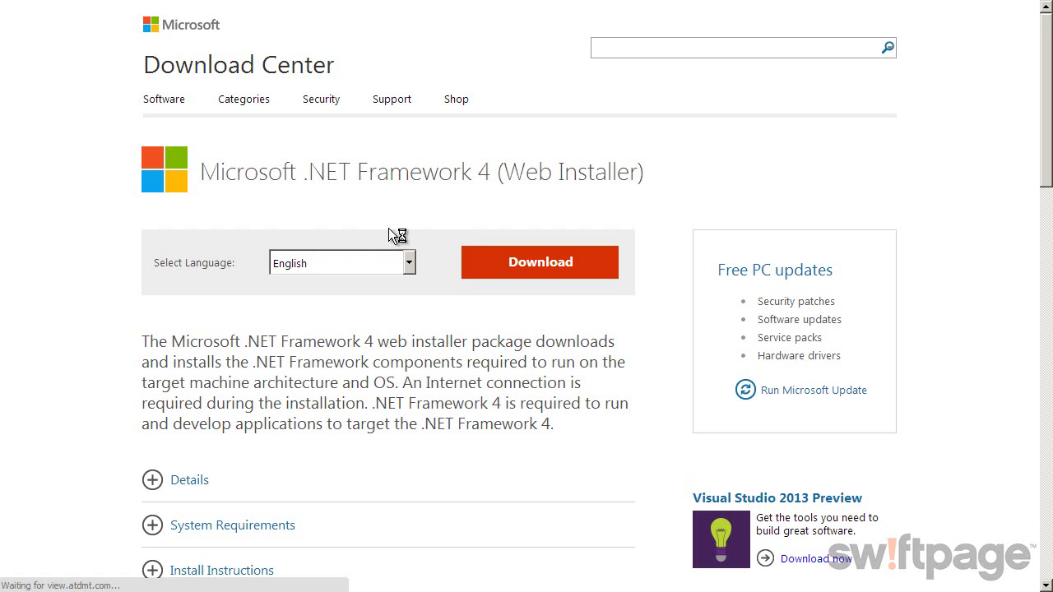
Step: Download the Microsoft .NET Framework 4 web installer without the recommended extra tool and launch dotNetFx40_Full_setup.exe
click(541, 262)
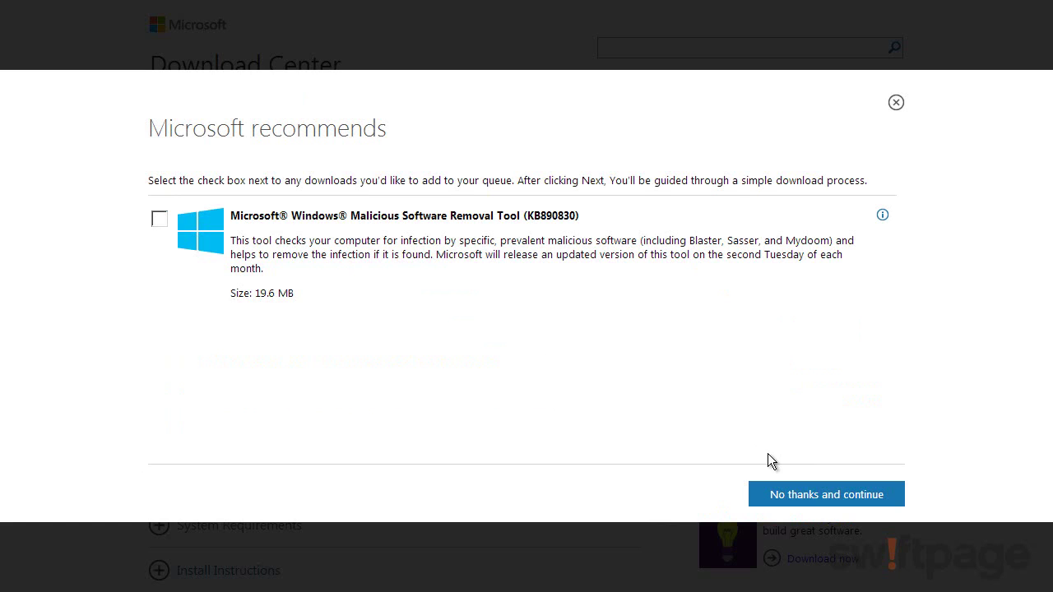
click(826, 497)
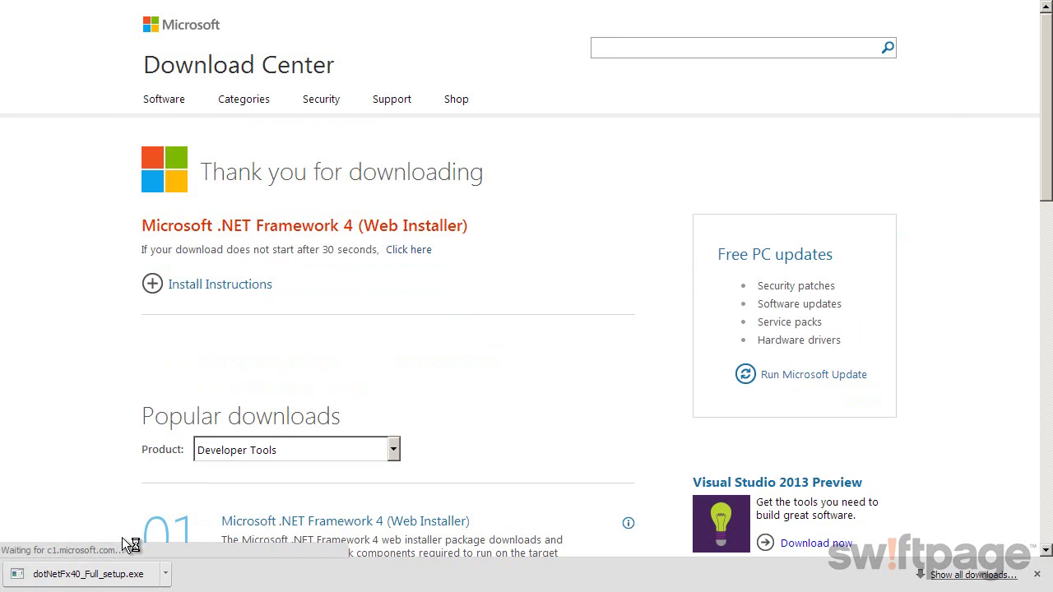
click(82, 573)
click(572, 297)
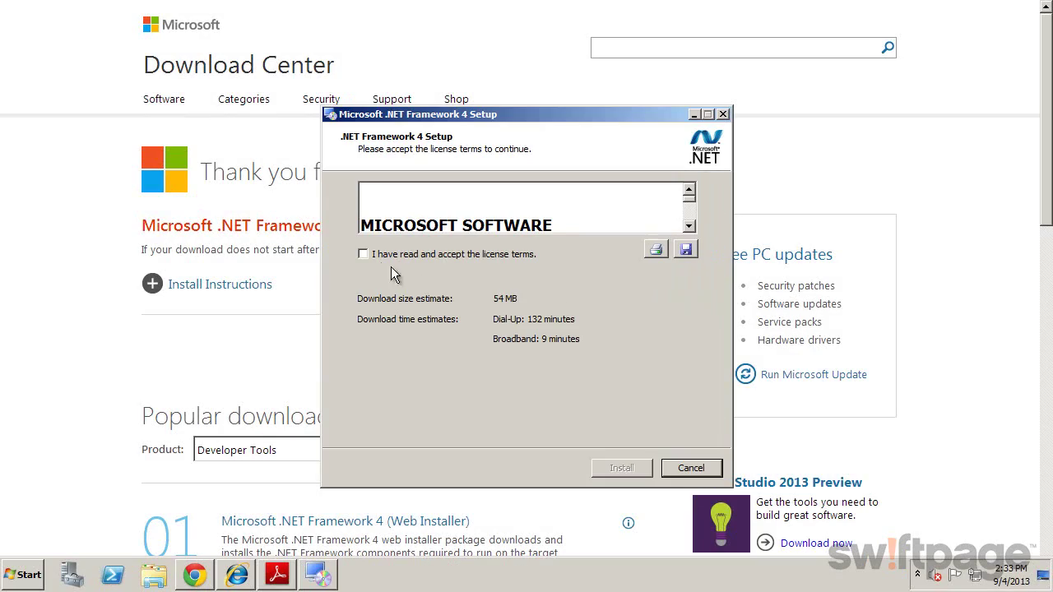
Step: Accept the license terms and install .NET Framework 4 through to the end of its setup
click(362, 255)
click(637, 467)
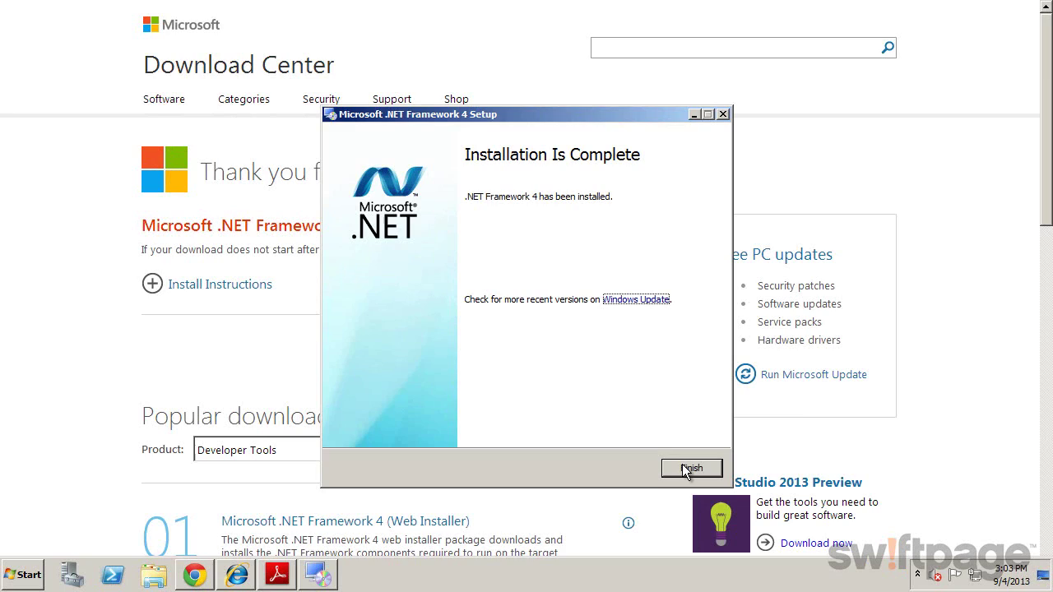
click(691, 467)
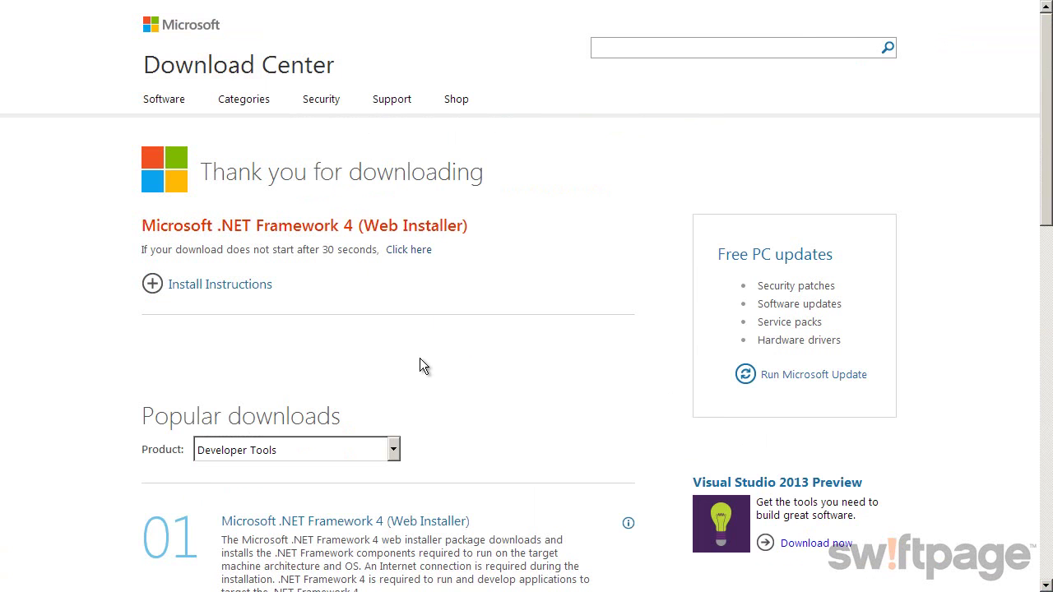
Step: Return from the Microsoft download page and add the ClickOnce for Google Chrome extension to the browser
key(alt+Left)
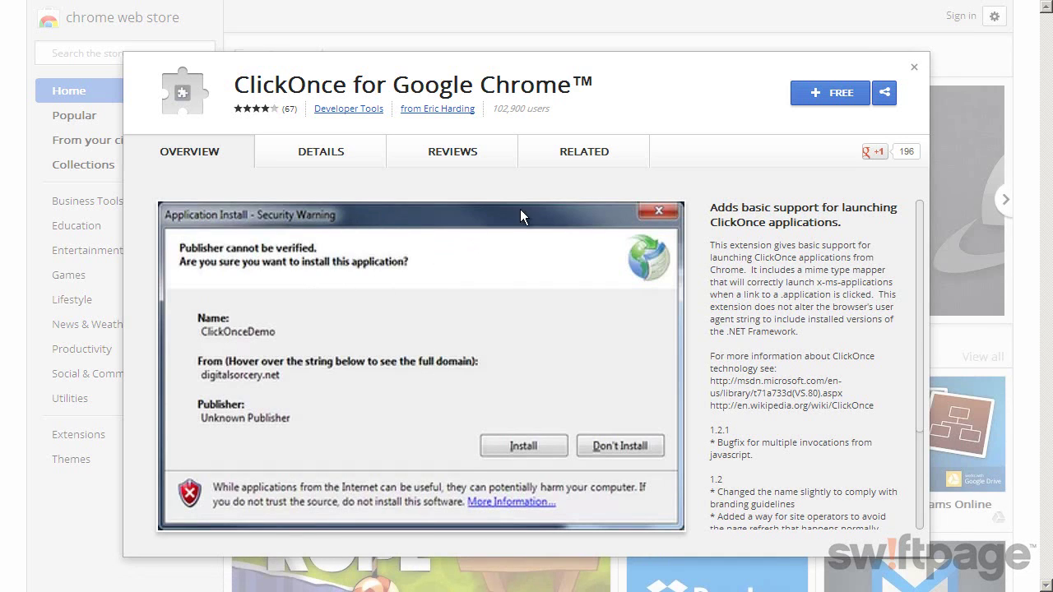
click(834, 93)
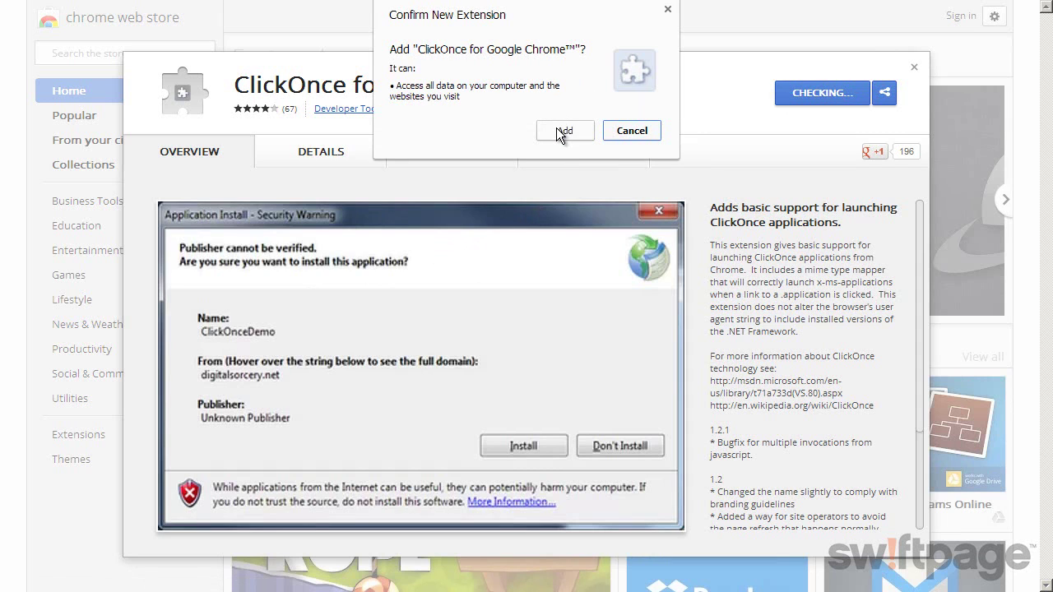
click(563, 131)
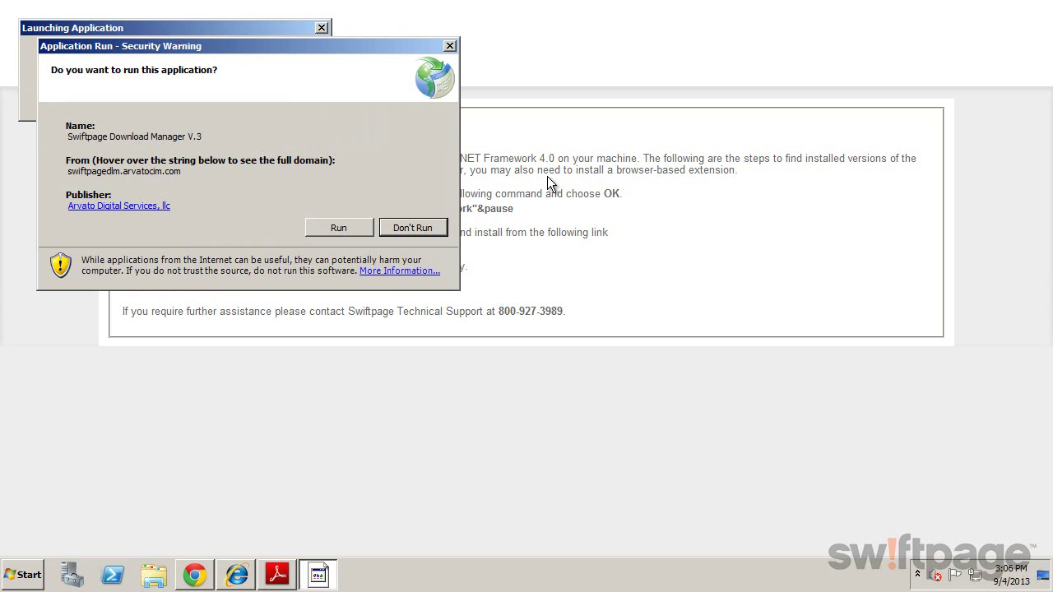
Step: Run Swiftpage Download Manager V.3 and save the Act! installation files in the Downloads folder
click(353, 231)
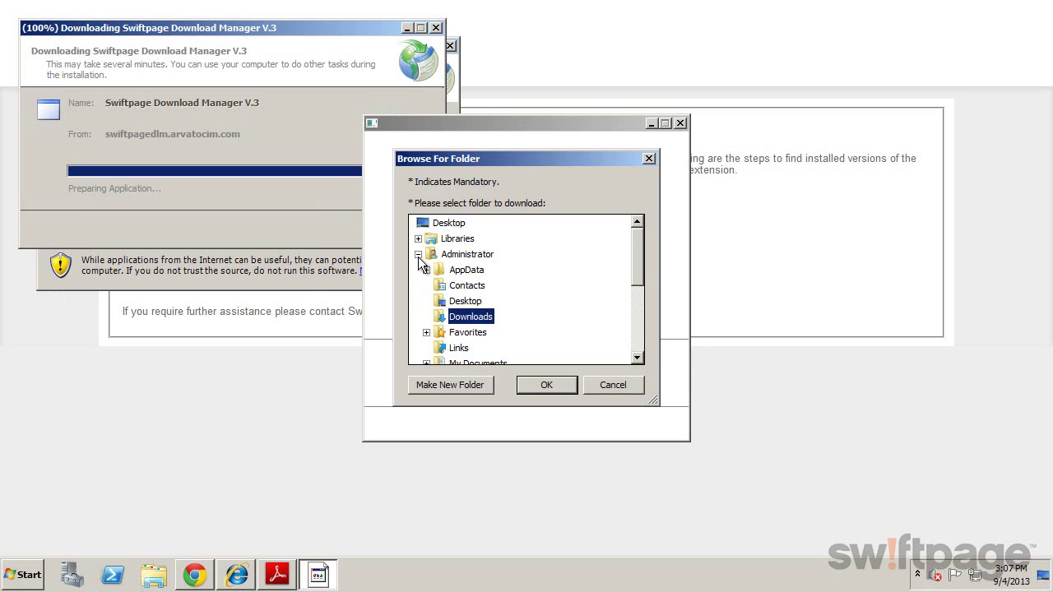
click(525, 387)
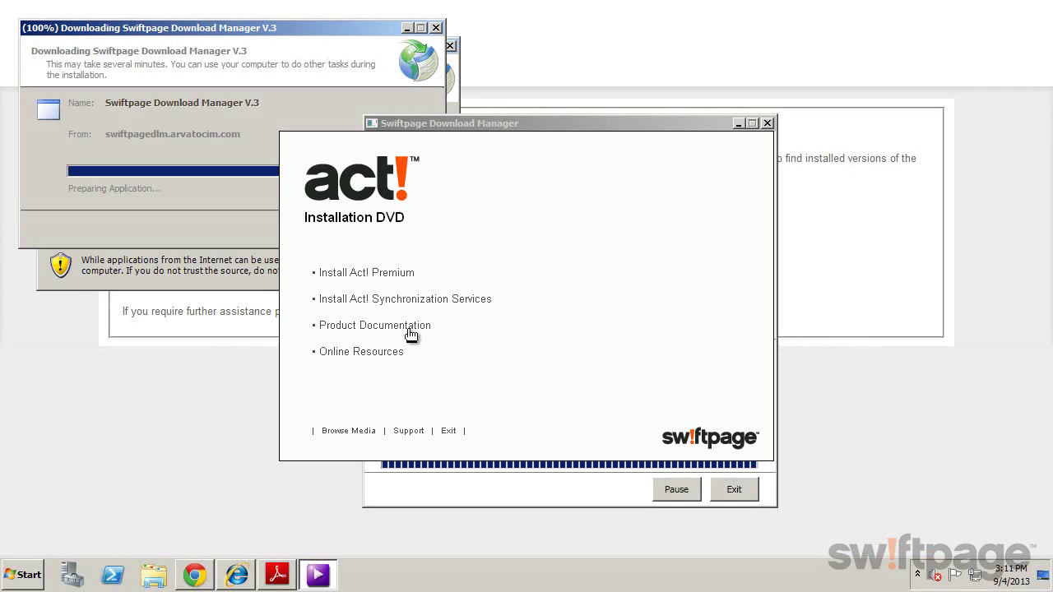
Step: Install the United States version of Act! Premium with the required Visual C++ 2010 Redistributable, accepting the license agreement
click(392, 273)
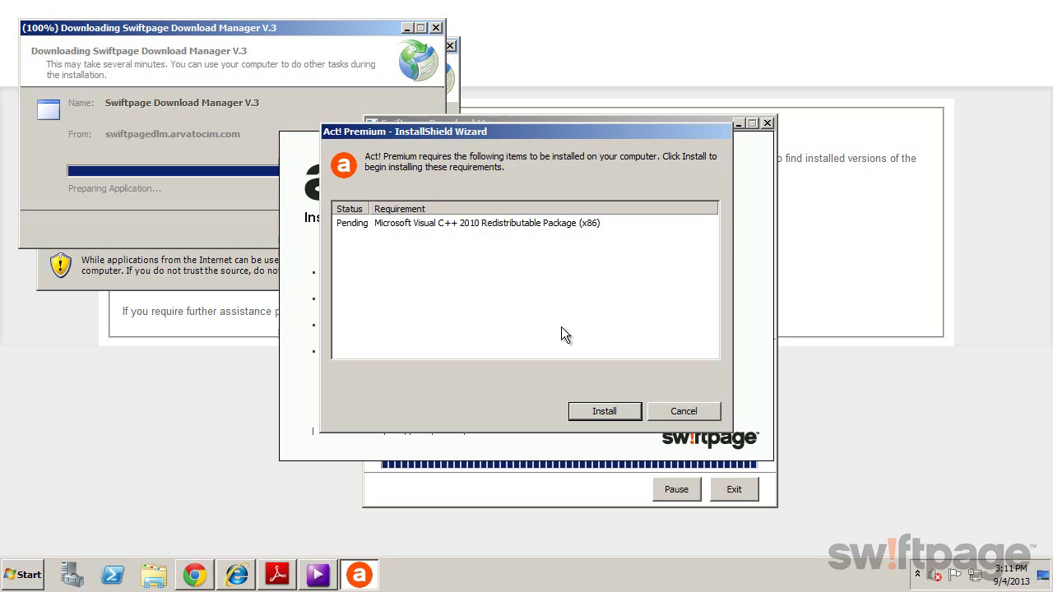
click(603, 412)
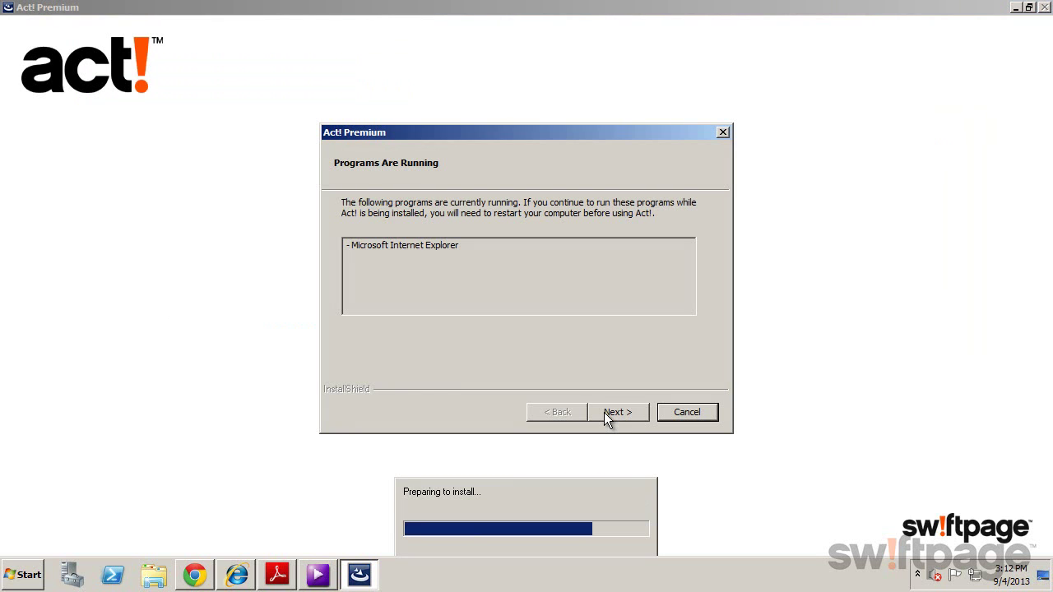
click(604, 412)
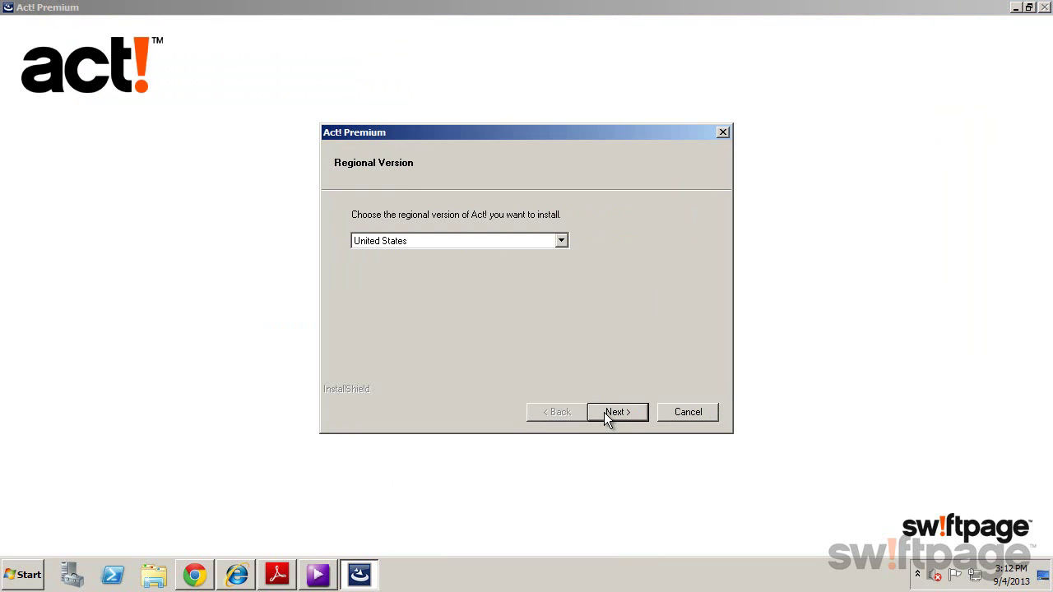
click(604, 412)
click(617, 412)
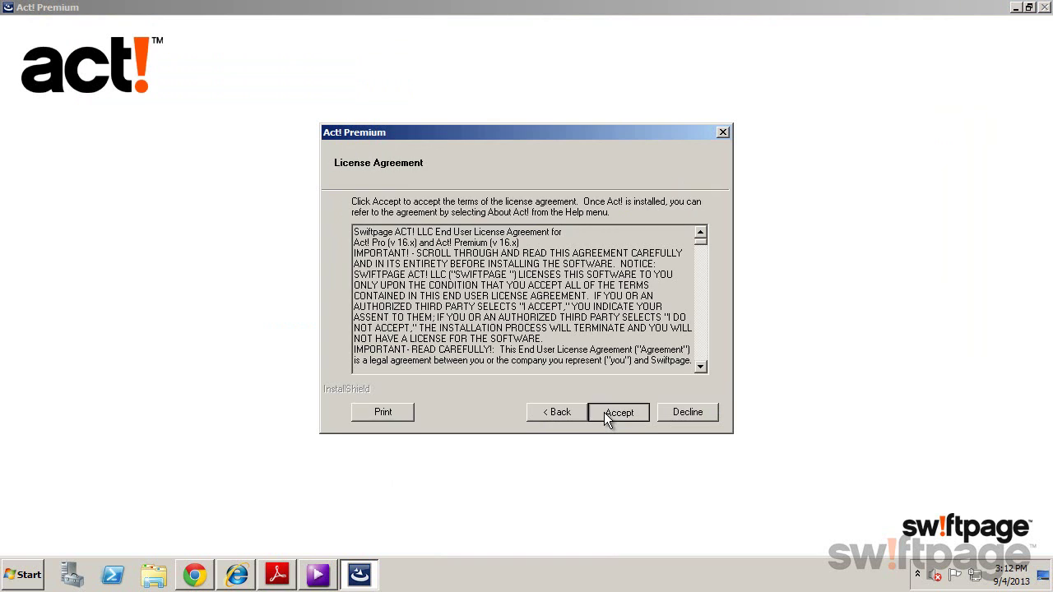
click(604, 412)
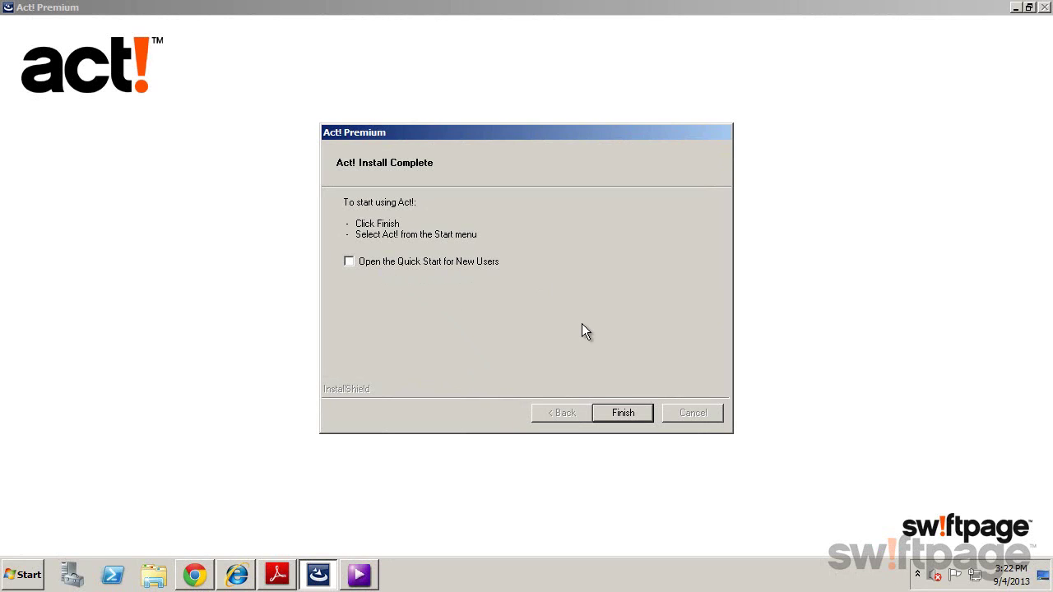
click(623, 412)
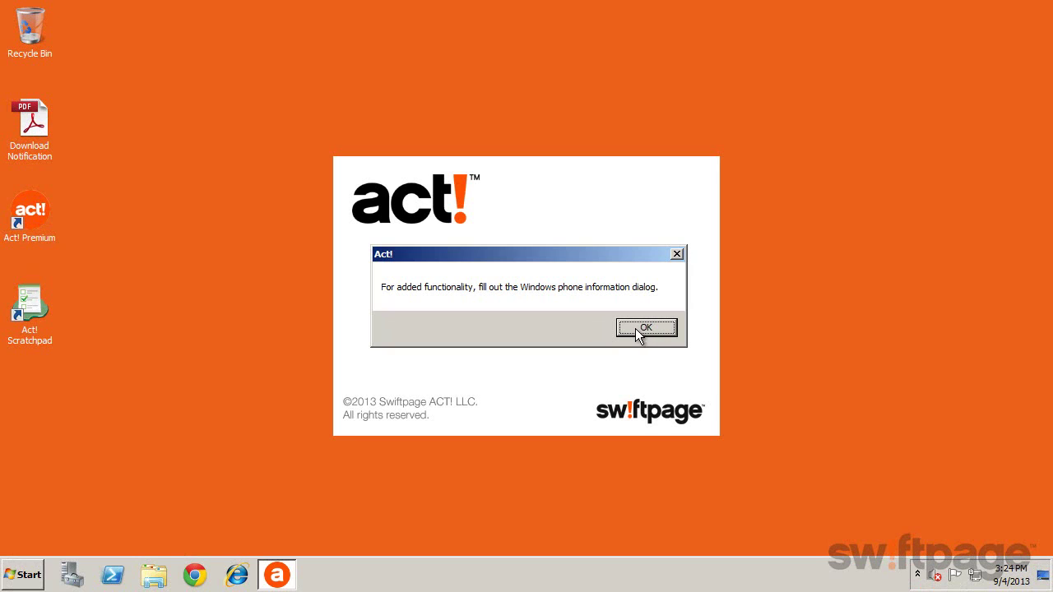
Step: Fill in the Windows phone location information with area code 480 and accept the dialing rules
click(635, 328)
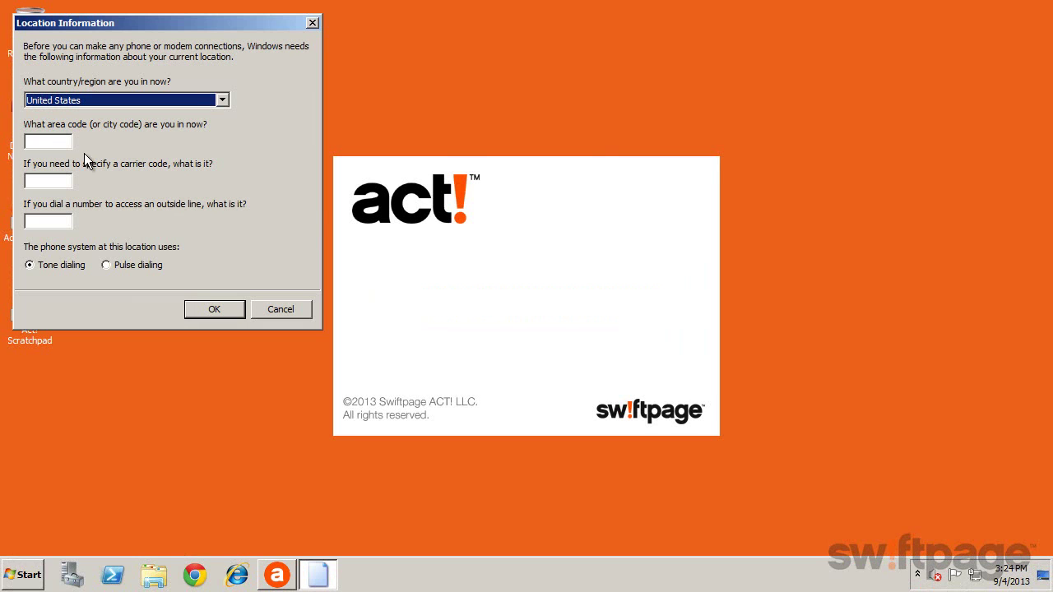
click(52, 143)
text(480)
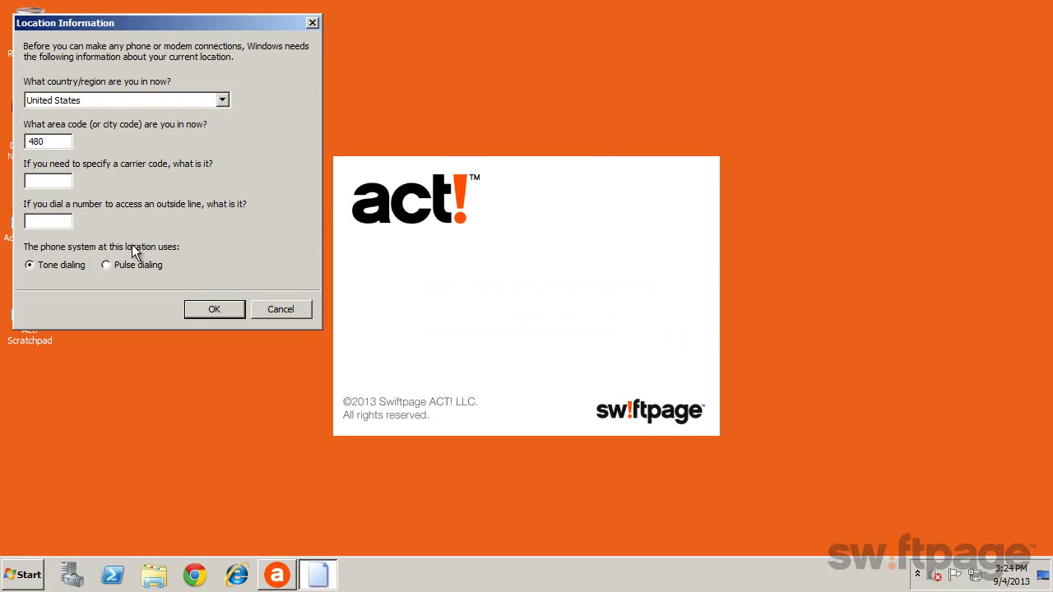
click(212, 311)
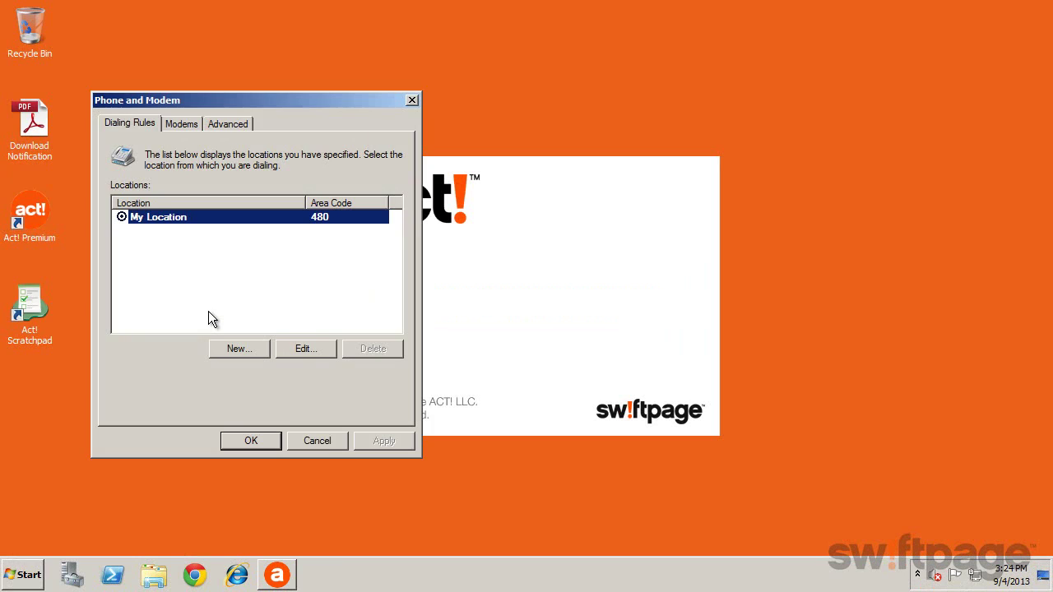
click(256, 443)
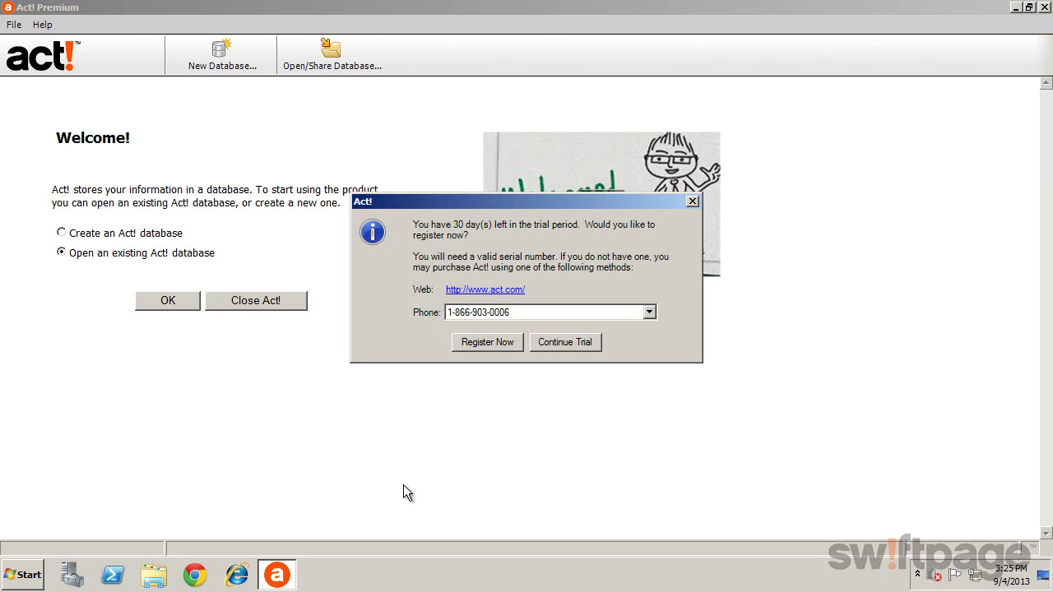
Step: Start registering the purchased copy of Act! Premium with the product serial number, using the Internet as registration method
click(496, 343)
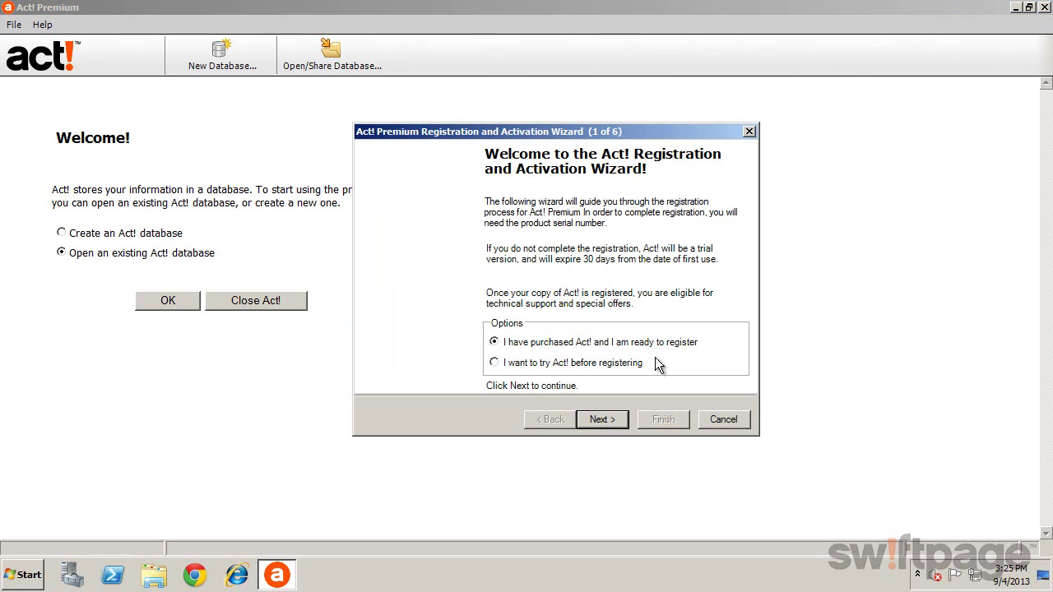
click(605, 422)
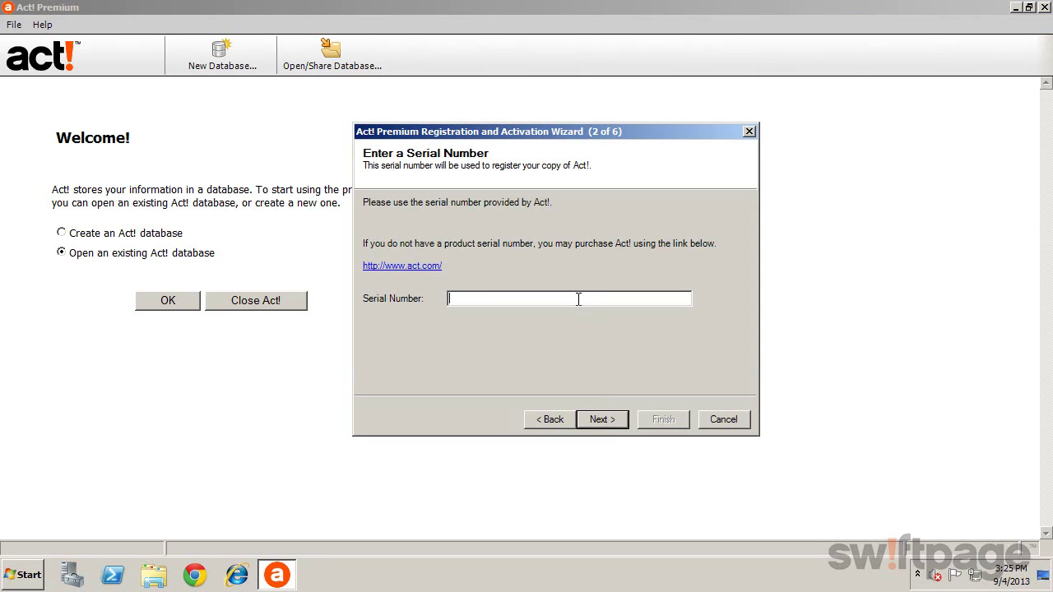
click(578, 299)
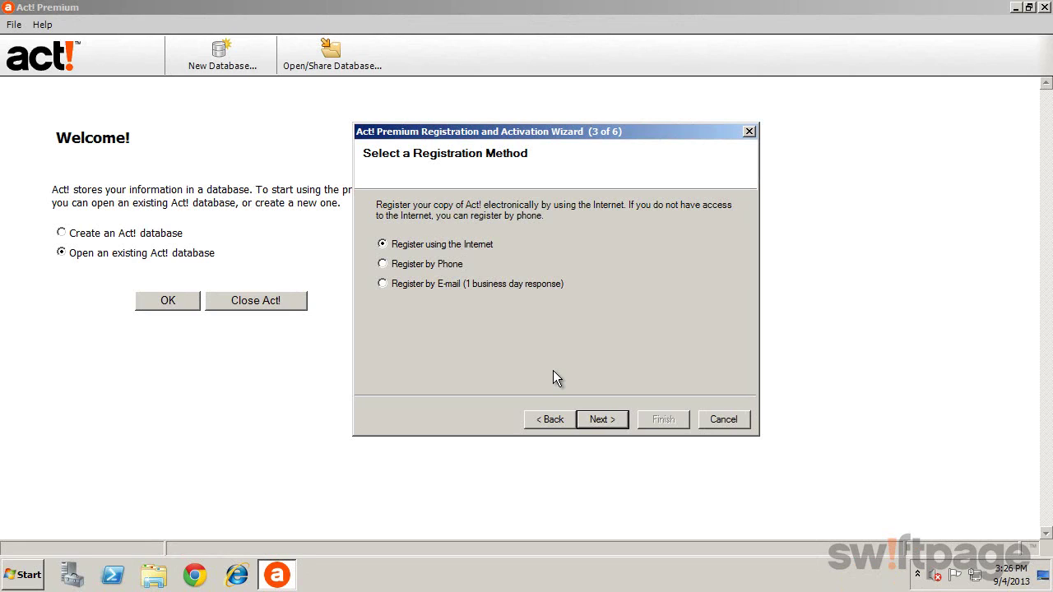
click(602, 418)
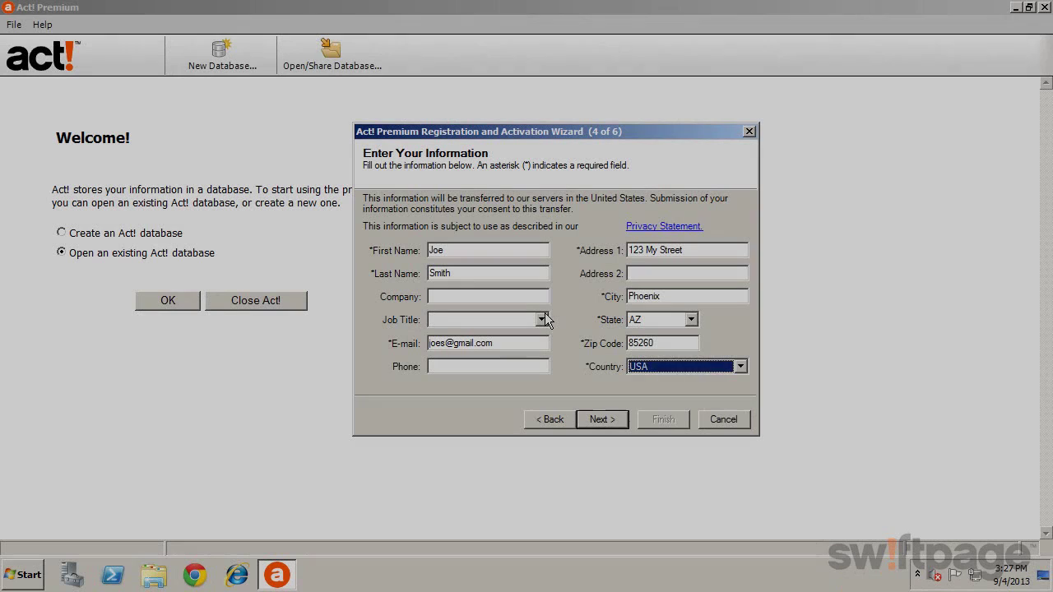
Step: Submit the registrant's required name, e-mail and address details, and activate the Act! Premium product
click(594, 419)
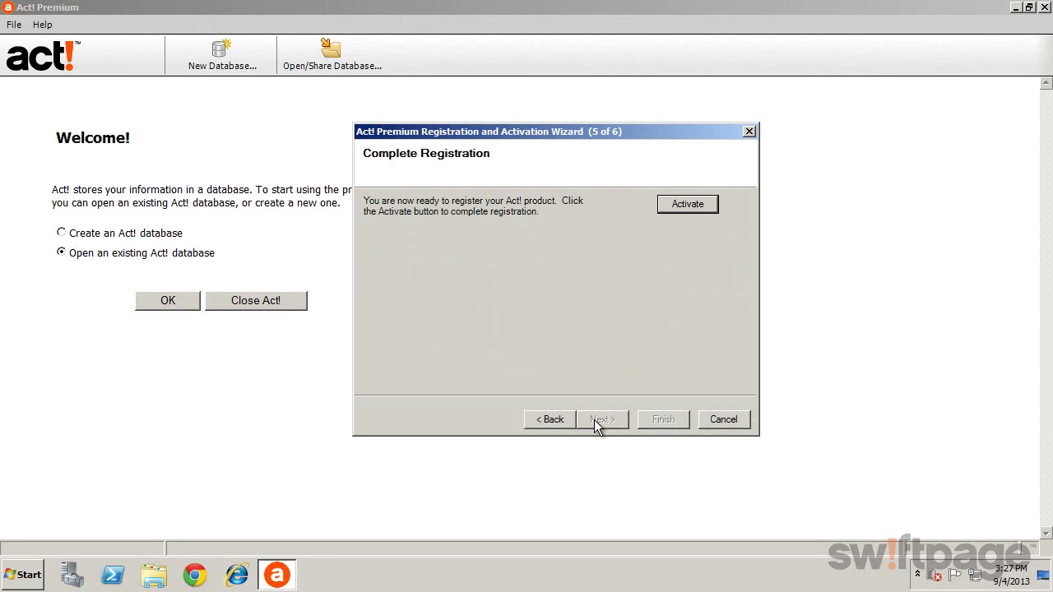
click(687, 204)
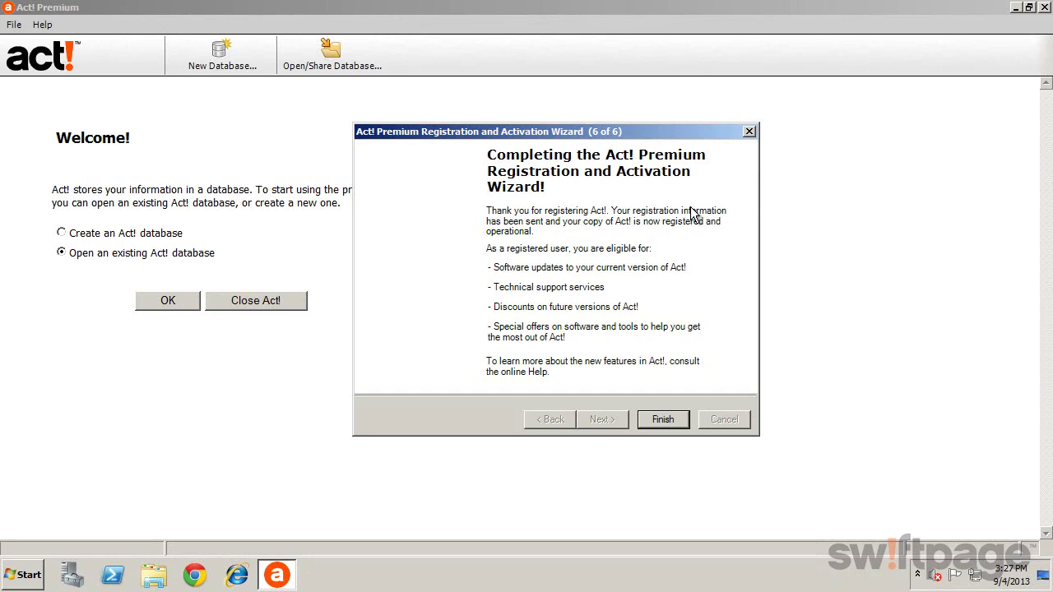
click(658, 422)
click(660, 421)
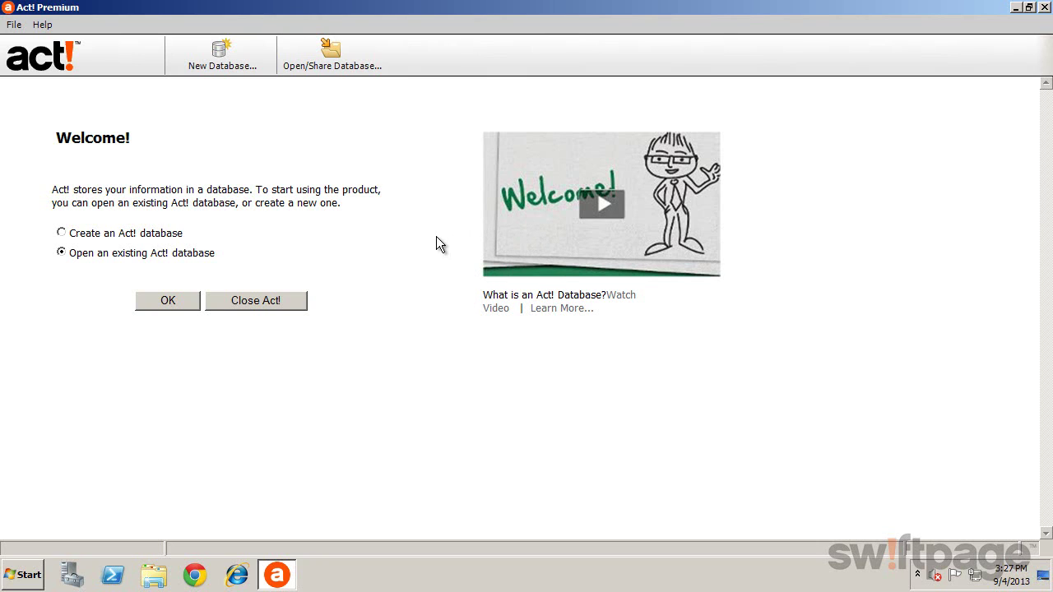
Step: Open the existing Act! database ACT2014Demo
click(177, 300)
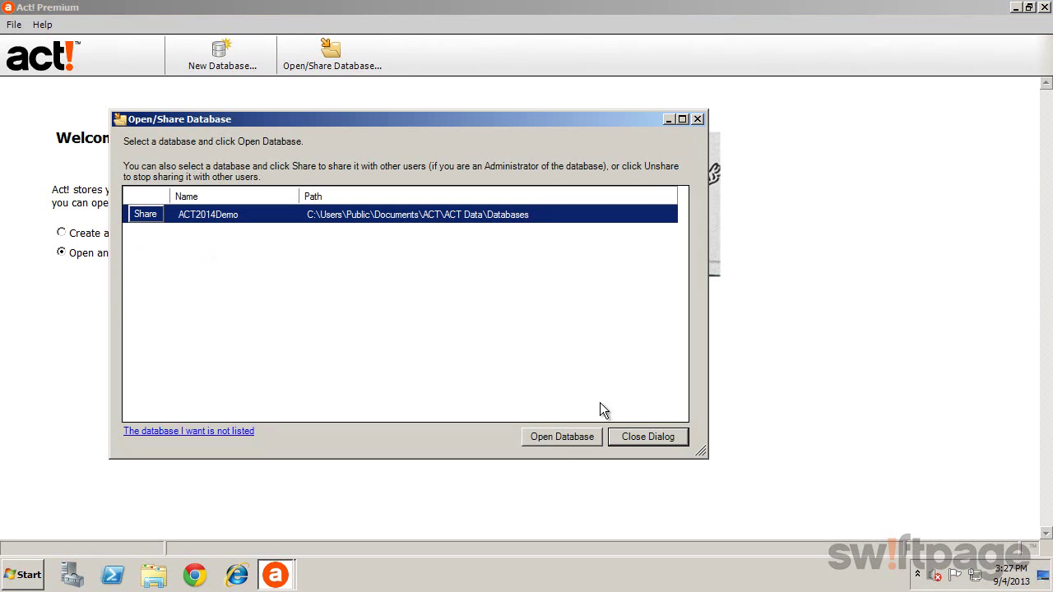
click(564, 436)
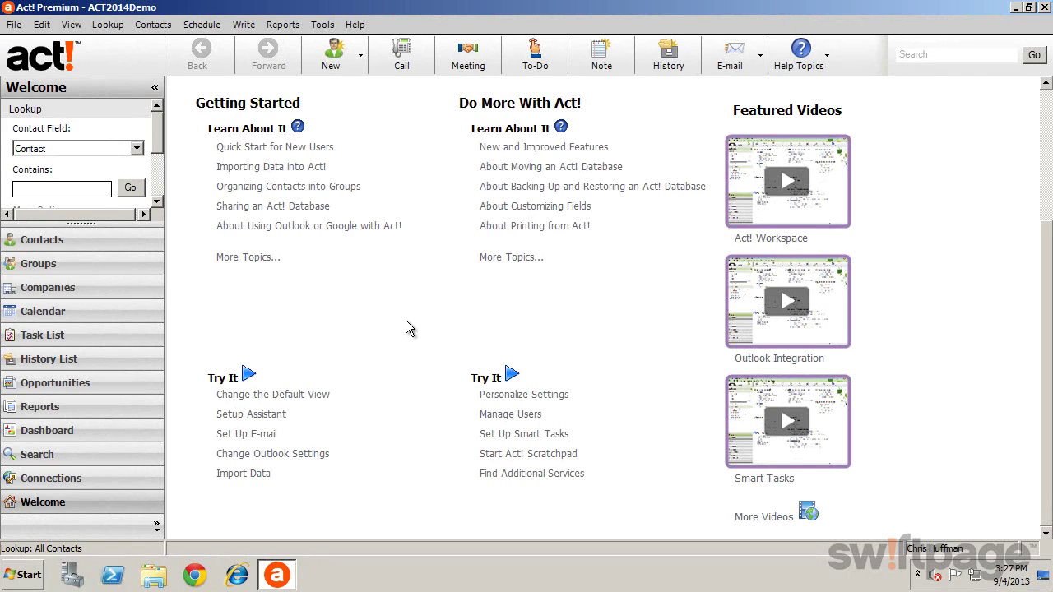
click(826, 56)
click(622, 312)
Step: Switch to Internet Explorer
click(236, 576)
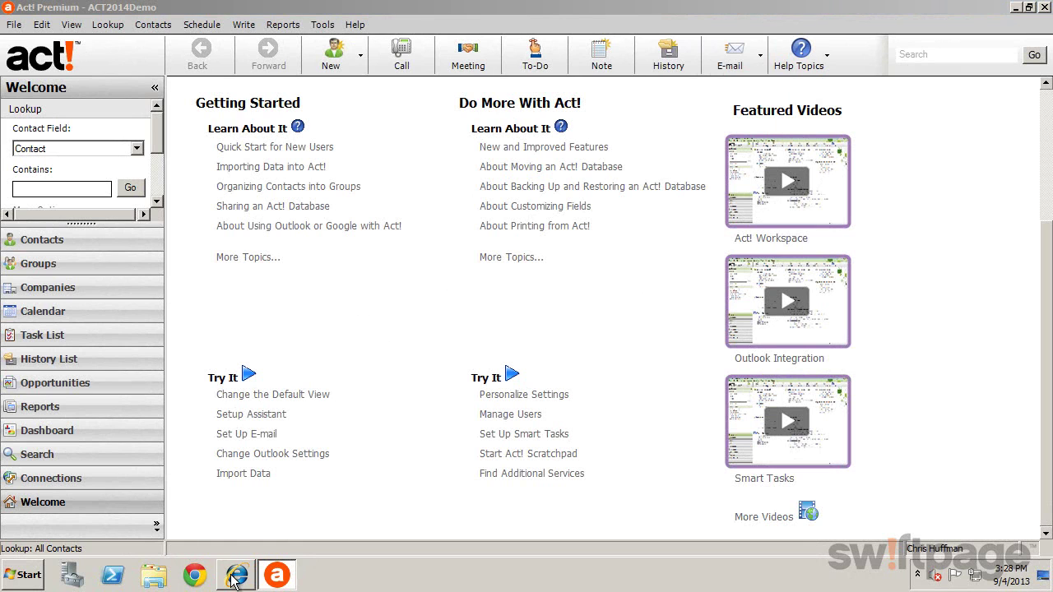